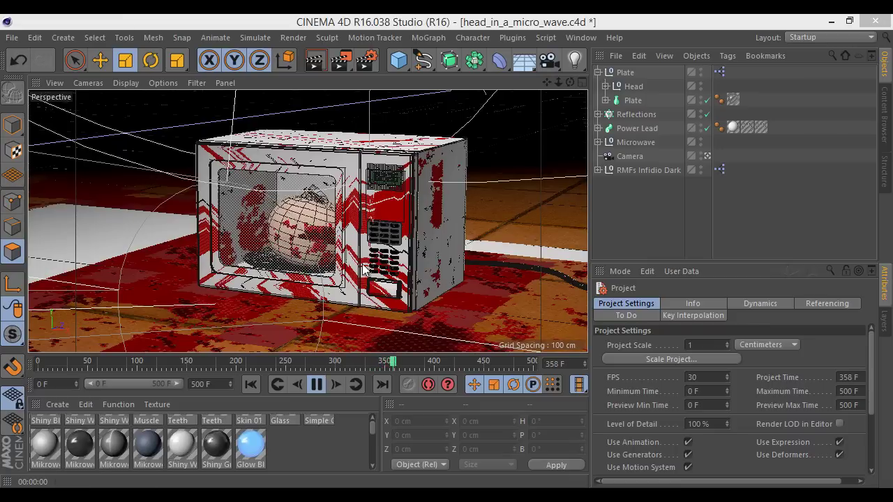
- Pause the microwave scene's animation playback, stopping at frame 377
{"action": "left_click", "coordinate": [318, 386]}
- Start a new empty project and add a Cube to it
{"action": "left_click", "coordinate": [12, 37]}
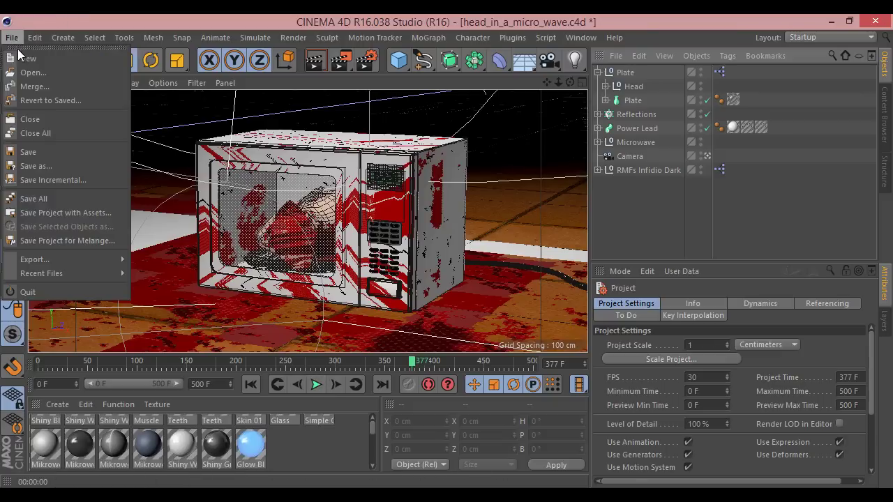
{"action": "left_click", "coordinate": [25, 50]}
{"action": "left_click", "coordinate": [399, 60]}
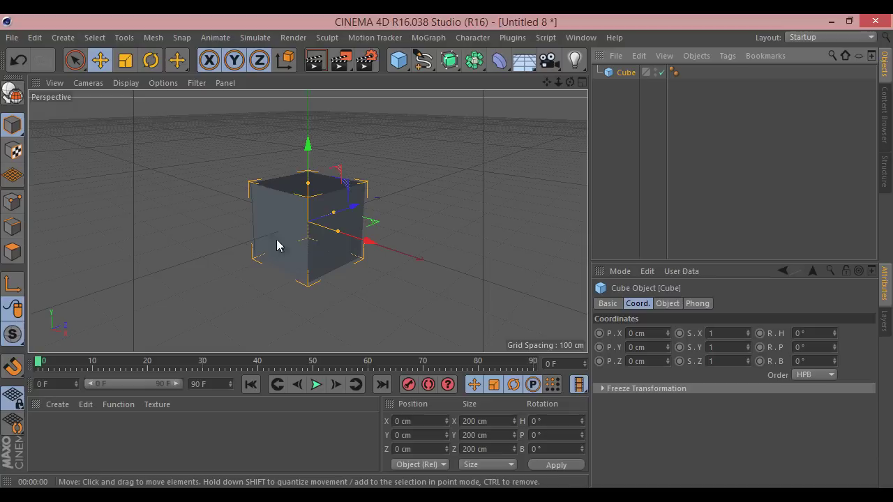
- Attach an XPresso tag to the cube and move the XPresso Editor aside
{"action": "right_click", "coordinate": [623, 75]}
{"action": "mouse_move", "coordinate": [689, 32]}
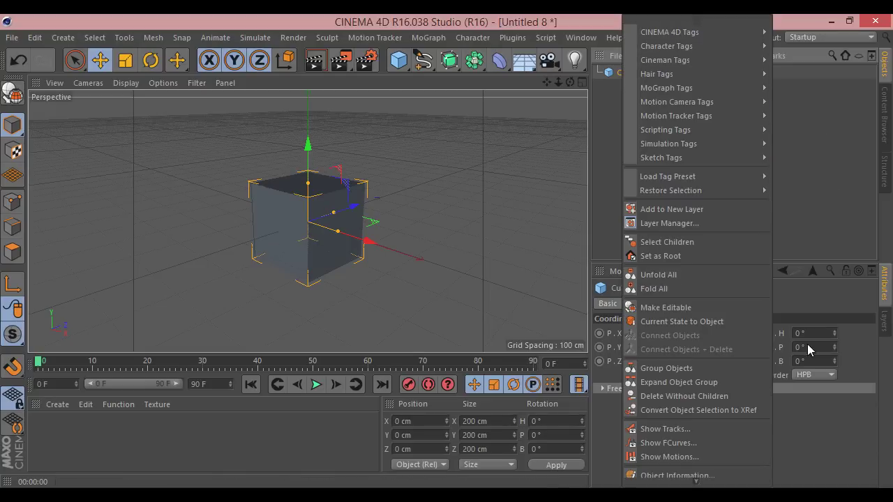
{"action": "left_click", "coordinate": [799, 395]}
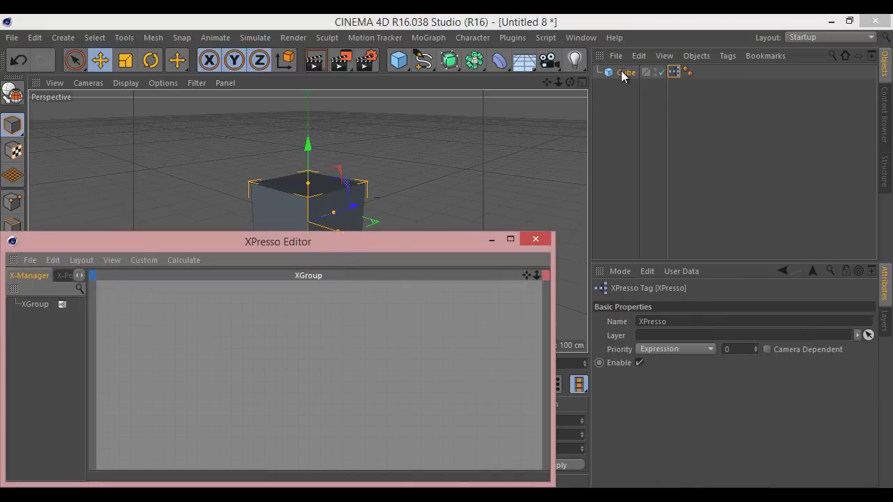
{"action": "left_click_drag", "start_coordinate": [393, 244], "coordinate": [402, 110]}
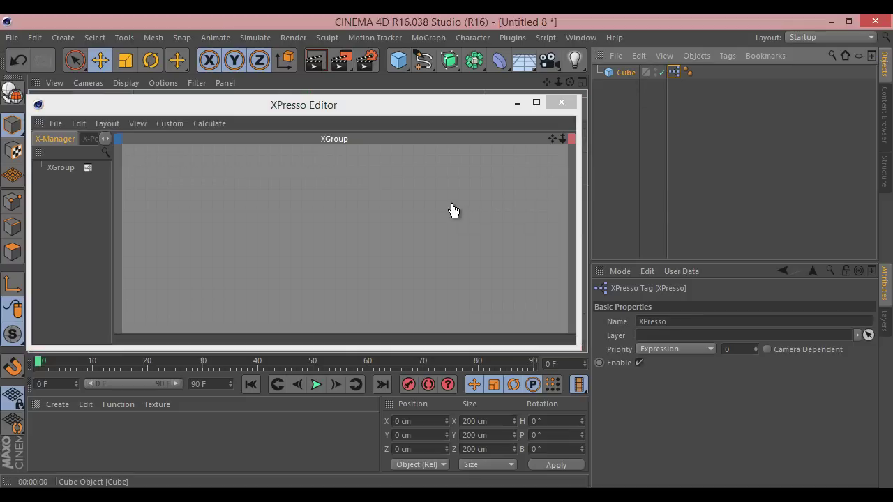
- Drop the cube into the XPresso graph as a Cube node and position it
{"action": "left_click_drag", "start_coordinate": [436, 195], "coordinate": [499, 222]}
{"action": "left_click", "coordinate": [456, 204]}
{"action": "left_click", "coordinate": [432, 196]}
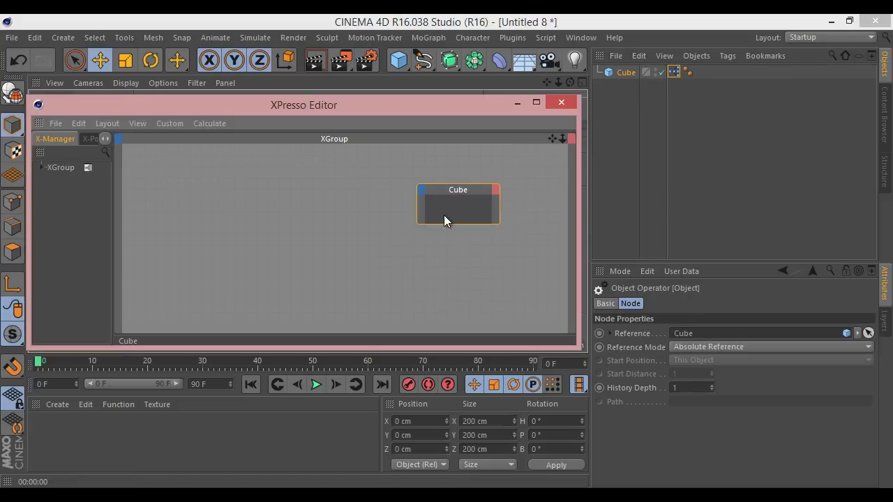
{"action": "left_click_drag", "start_coordinate": [463, 196], "coordinate": [467, 197]}
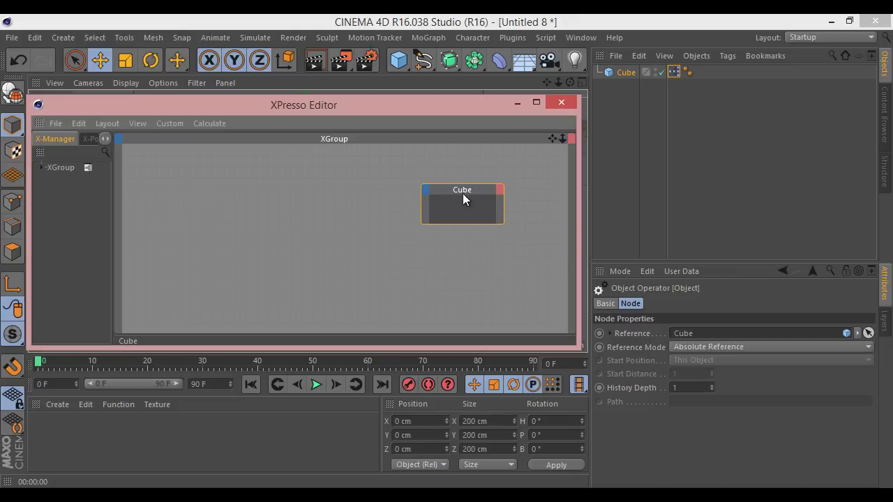
{"action": "left_click", "coordinate": [423, 190]}
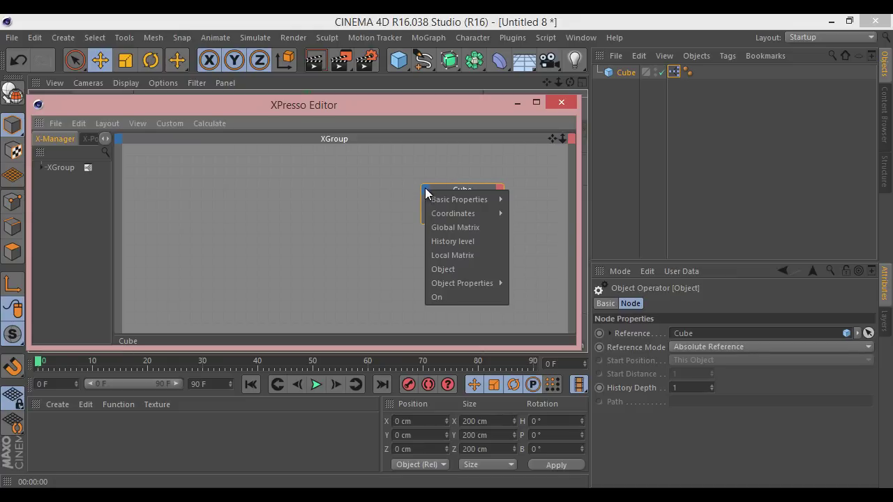
{"action": "left_click", "coordinate": [497, 191]}
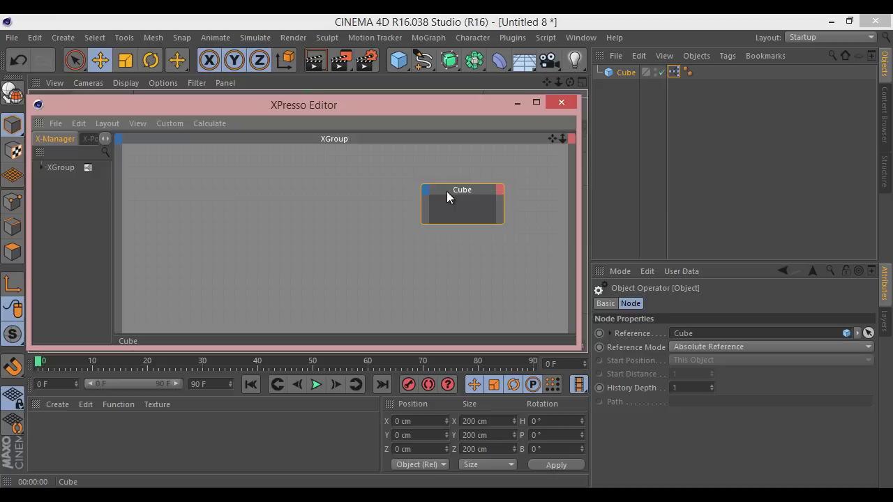
{"action": "left_click_drag", "start_coordinate": [447, 192], "coordinate": [470, 210]}
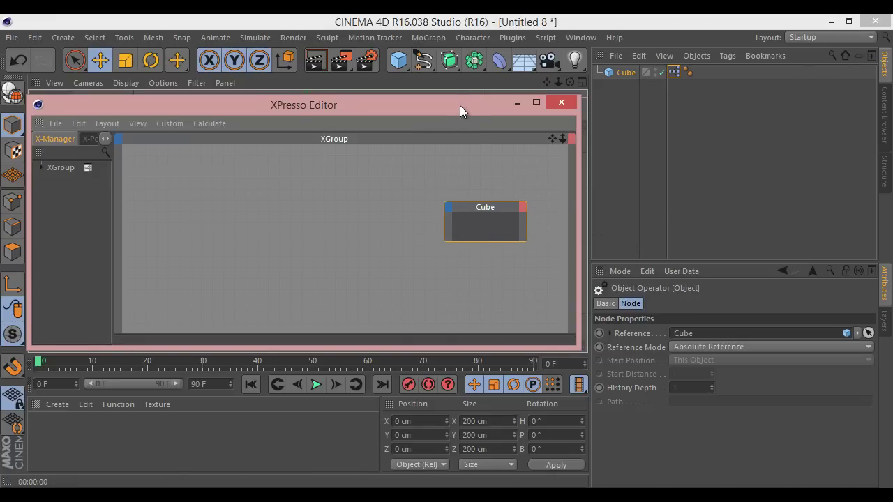
- Dismiss the Cube node's port lists, minimize the editor and show the cube's coordinates
{"action": "mouse_move", "coordinate": [460, 105]}
{"action": "left_mouse_down"}
{"action": "mouse_move", "coordinate": [514, 181]}
{"action": "mouse_move", "coordinate": [456, 93]}
{"action": "mouse_move", "coordinate": [467, 105]}
{"action": "left_mouse_up"}
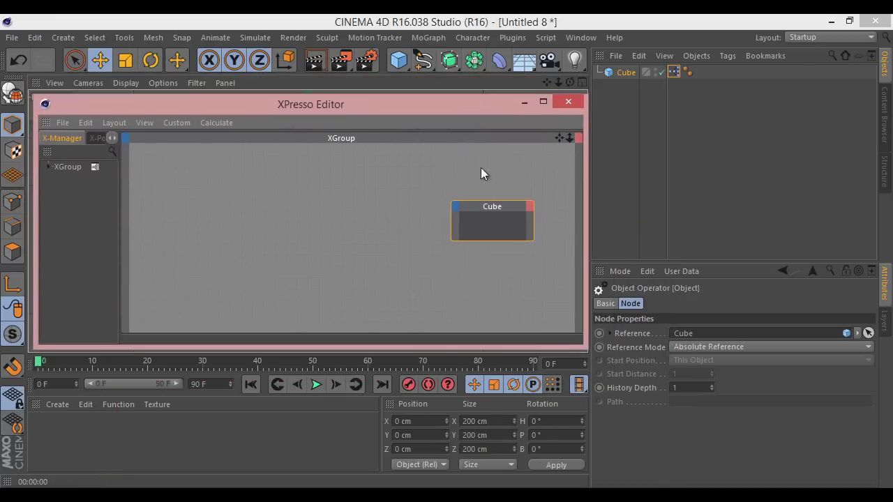
{"action": "left_click", "coordinate": [455, 207]}
{"action": "mouse_move", "coordinate": [488, 229]}
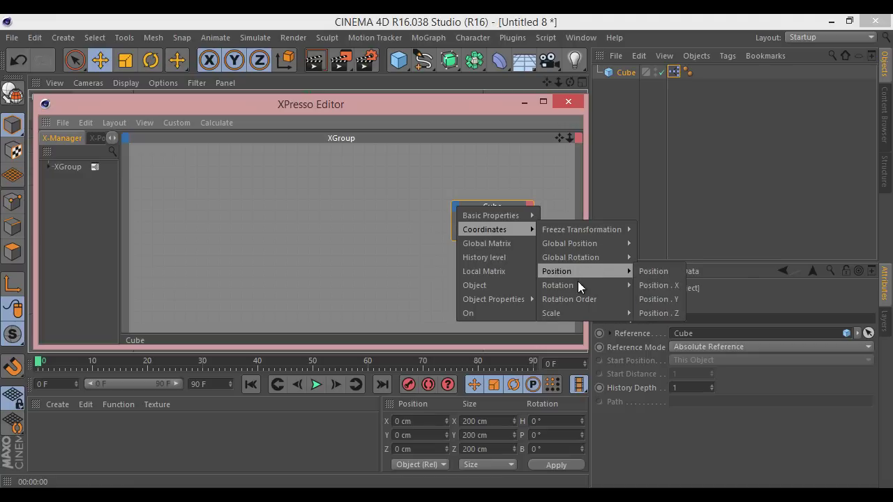
{"action": "mouse_move", "coordinate": [612, 285]}
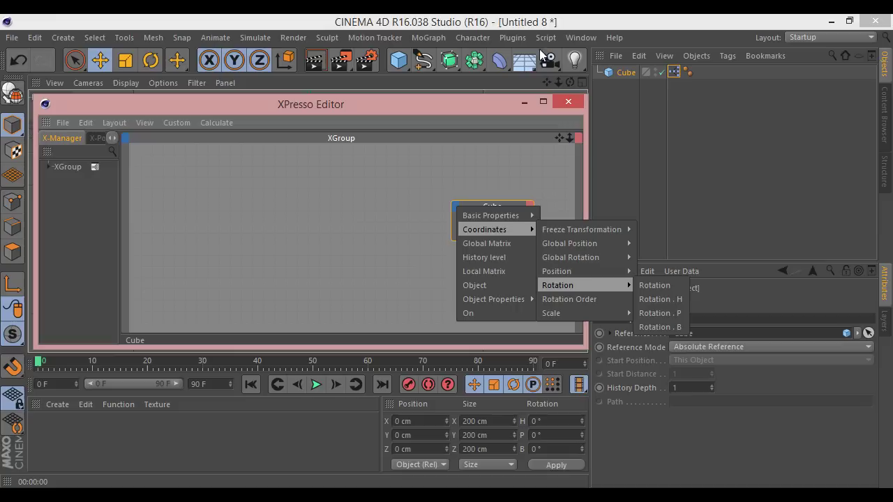
{"action": "left_click", "coordinate": [523, 102]}
{"action": "left_click", "coordinate": [523, 102]}
{"action": "left_click", "coordinate": [618, 73]}
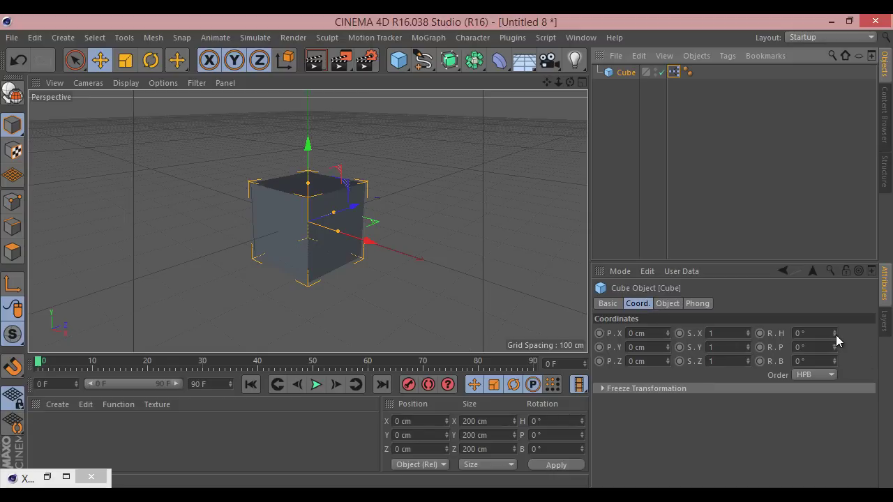
{"action": "left_click_drag", "start_coordinate": [836, 335], "coordinate": [833, 361]}
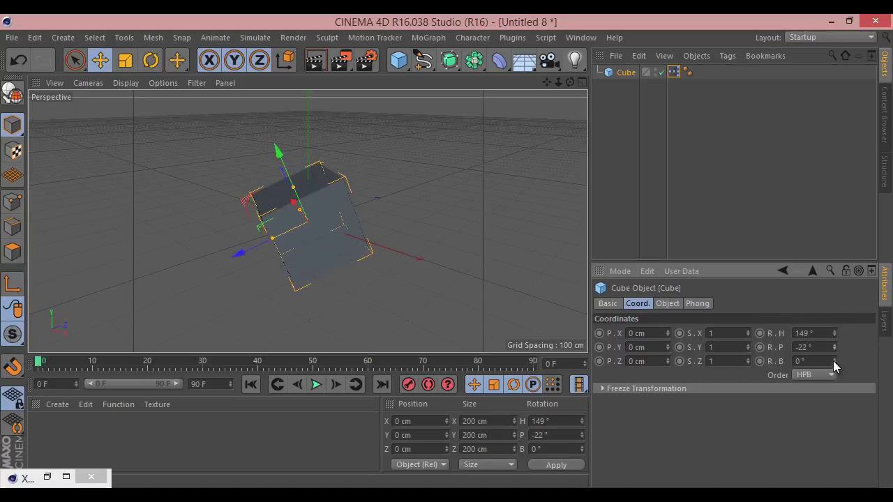
{"action": "key", "text": "ctrl+z"}
{"action": "key", "text": "ctrl+z"}
{"action": "key", "text": "ctrl+z"}
{"action": "key", "text": "ctrl+z"}
{"action": "key", "text": "ctrl+z"}
{"action": "key", "text": "ctrl+z"}
{"action": "key", "text": "ctrl+z"}
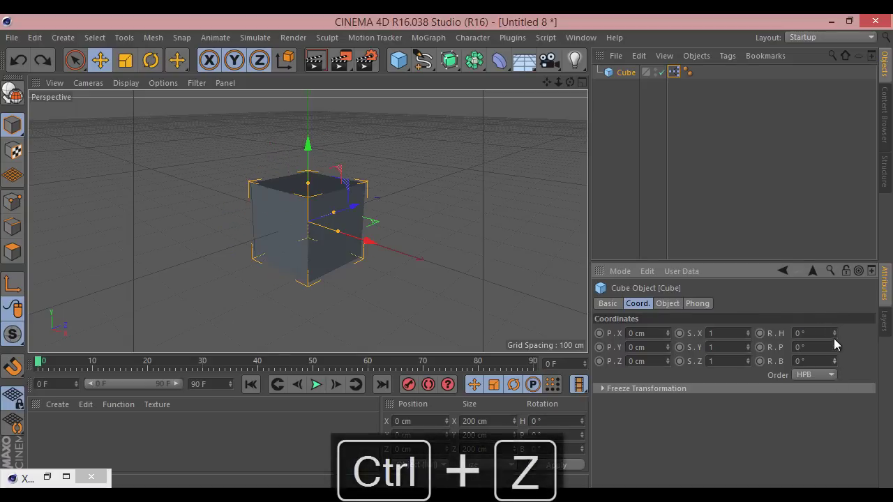
{"action": "left_click_drag", "start_coordinate": [834, 333], "coordinate": [834, 342]}
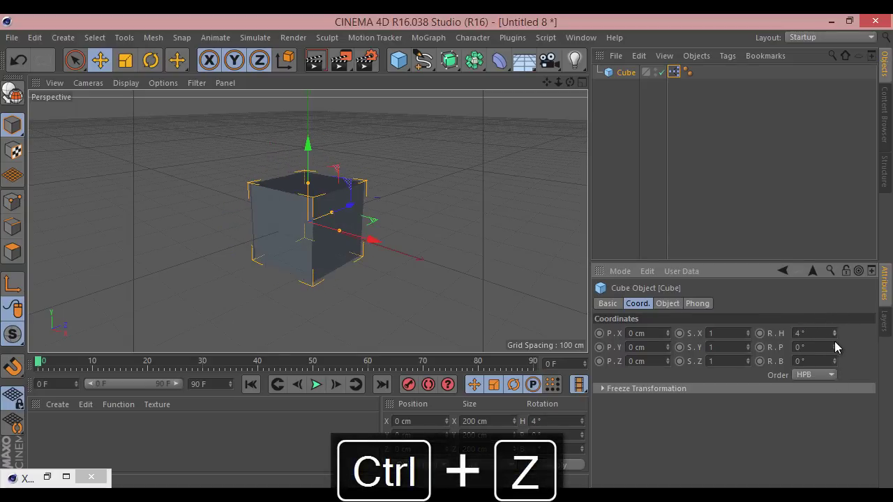
{"action": "key", "text": "ctrl+z"}
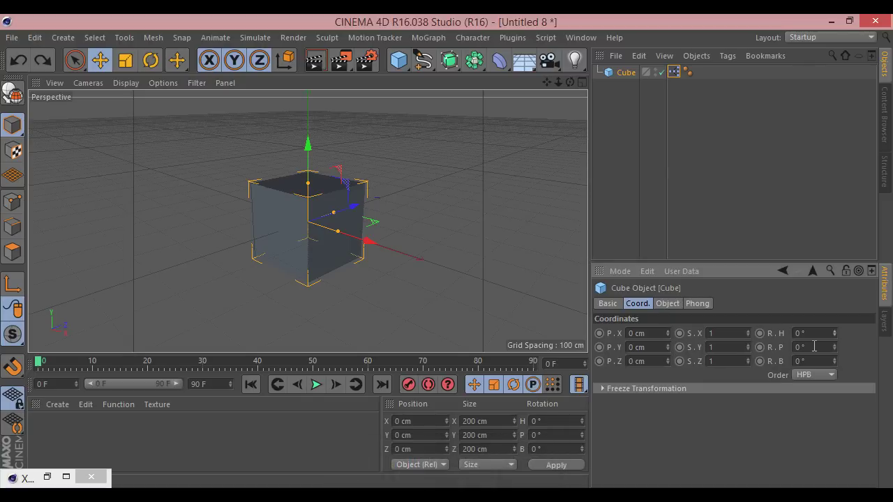
- Reopen the XPresso Editor and add a Rotation . H input port to the Cube node
{"action": "left_click", "coordinate": [673, 72]}
{"action": "double_click", "coordinate": [674, 72]}
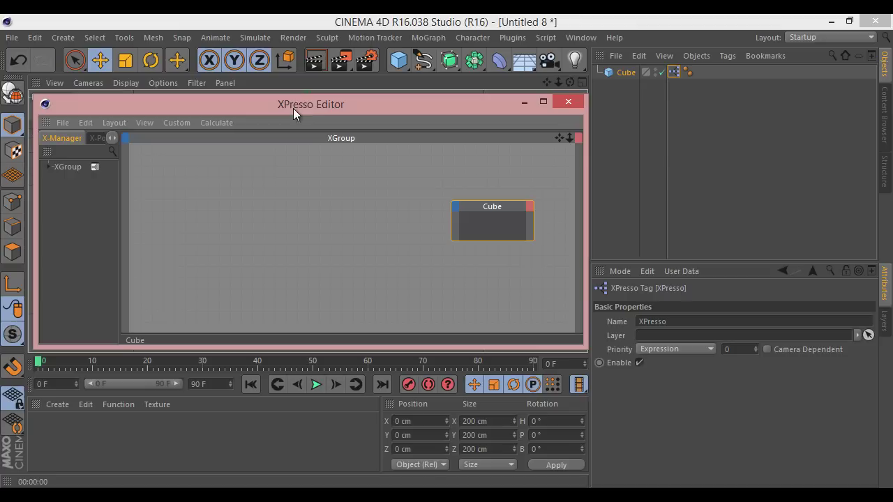
{"action": "left_click", "coordinate": [459, 206]}
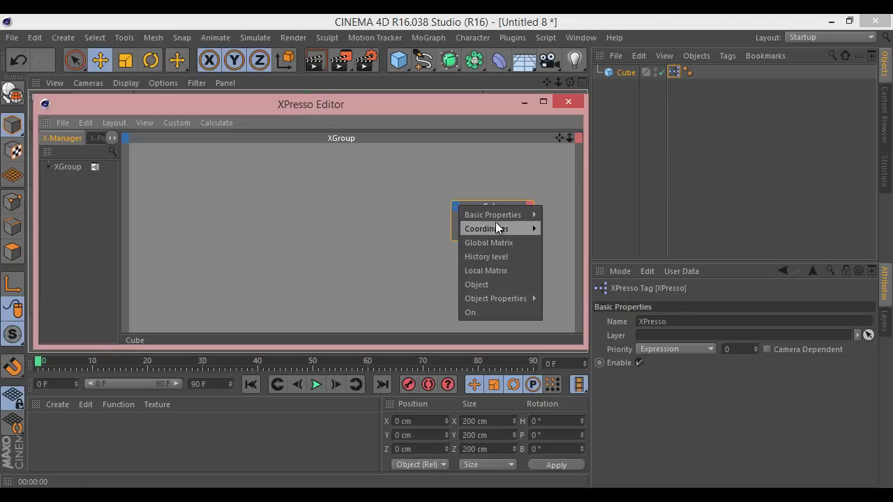
{"action": "mouse_move", "coordinate": [578, 285]}
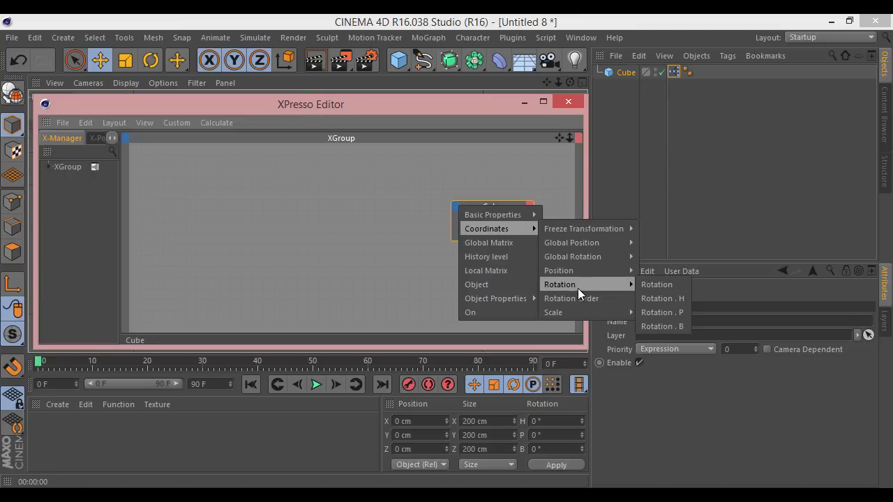
{"action": "left_click", "coordinate": [665, 298]}
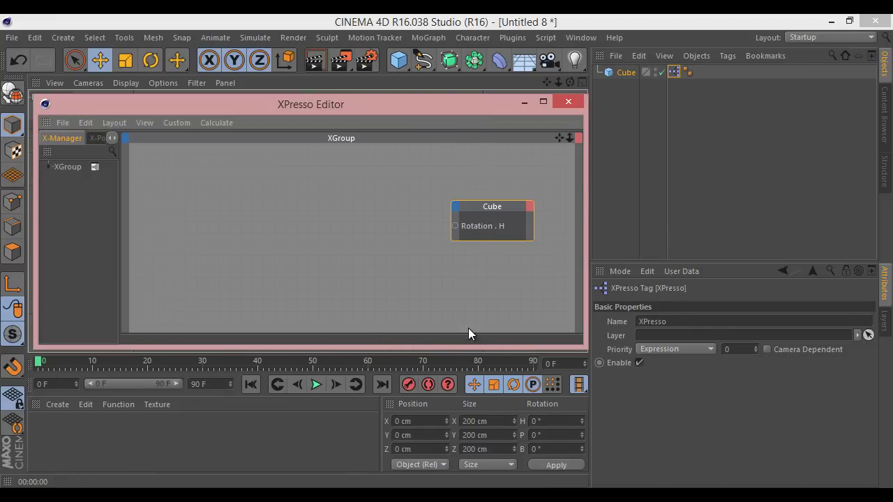
- Add a General > Time node and place it left of the Cube node
{"action": "right_click", "coordinate": [239, 192]}
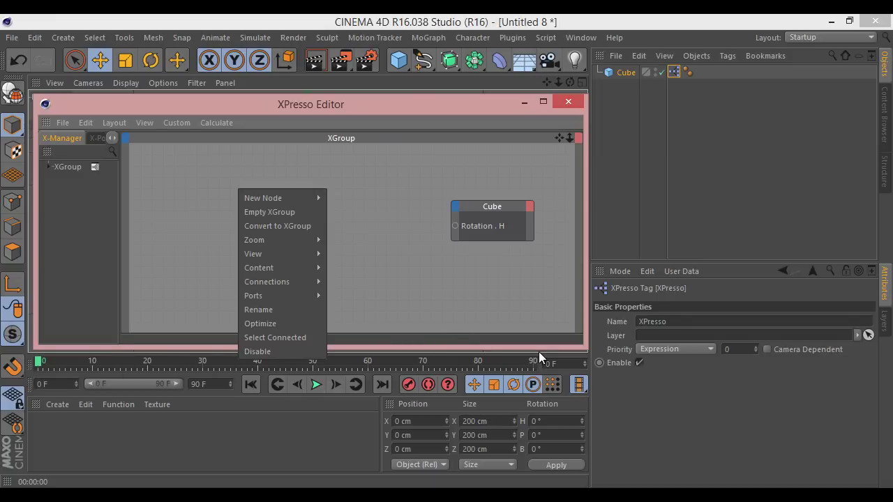
{"action": "mouse_move", "coordinate": [290, 196]}
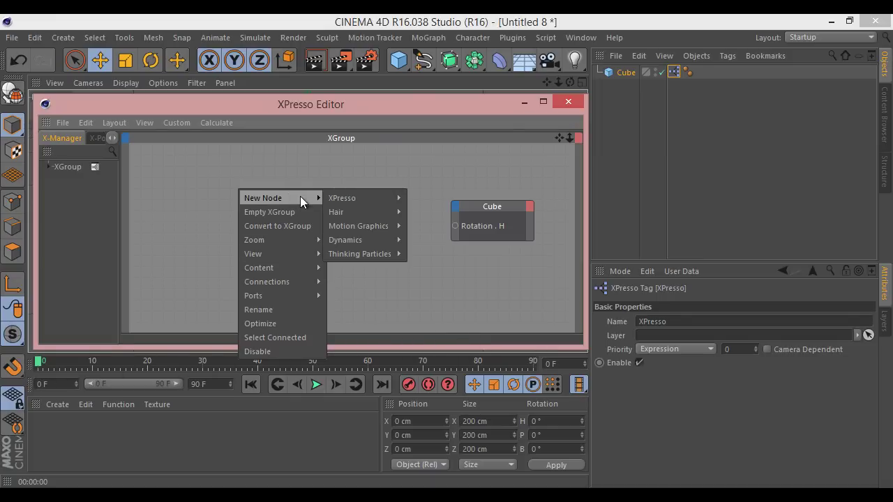
{"action": "mouse_move", "coordinate": [340, 198]}
{"action": "mouse_move", "coordinate": [430, 198]}
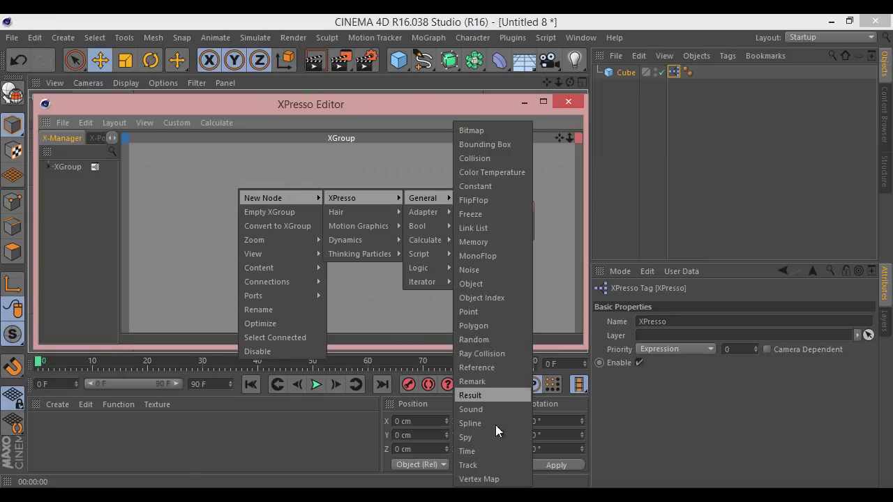
{"action": "left_click", "coordinate": [491, 451]}
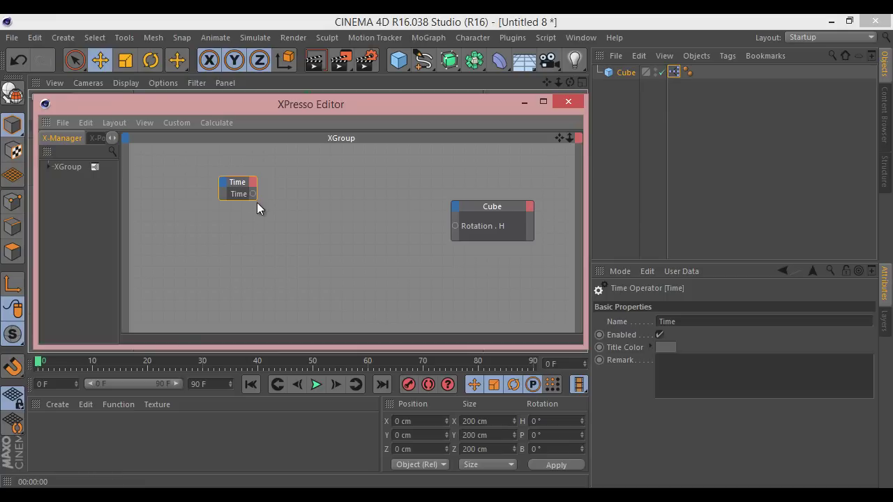
{"action": "left_click_drag", "start_coordinate": [255, 188], "coordinate": [231, 183]}
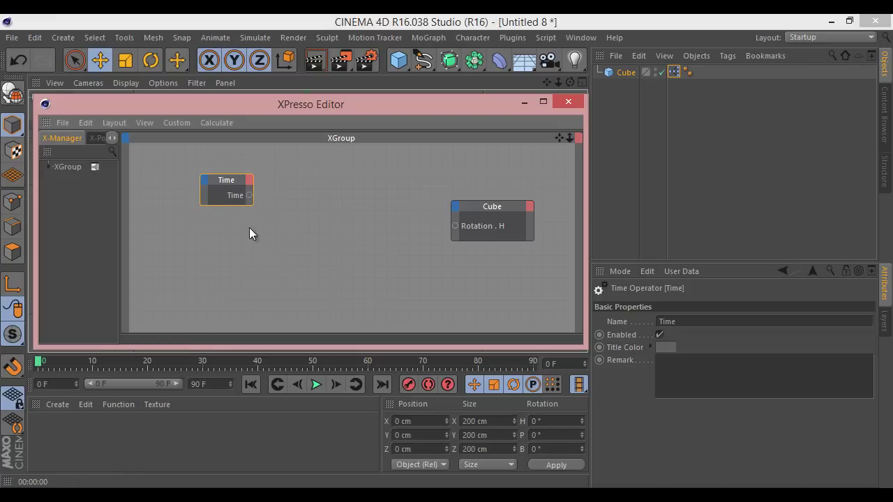
- Add a Calculate > Math node and place it between Time and Cube
{"action": "left_click", "coordinate": [295, 220]}
{"action": "right_click", "coordinate": [295, 219]}
{"action": "mouse_move", "coordinate": [337, 224]}
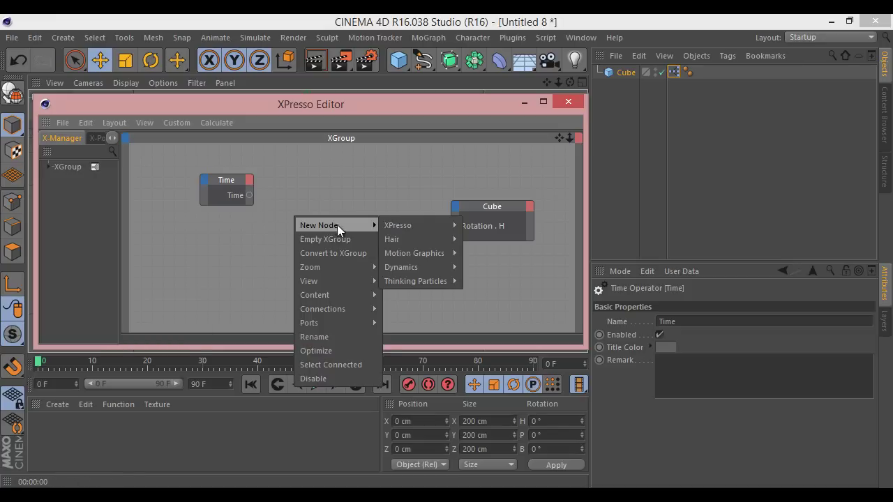
{"action": "mouse_move", "coordinate": [416, 224]}
{"action": "mouse_move", "coordinate": [496, 267]}
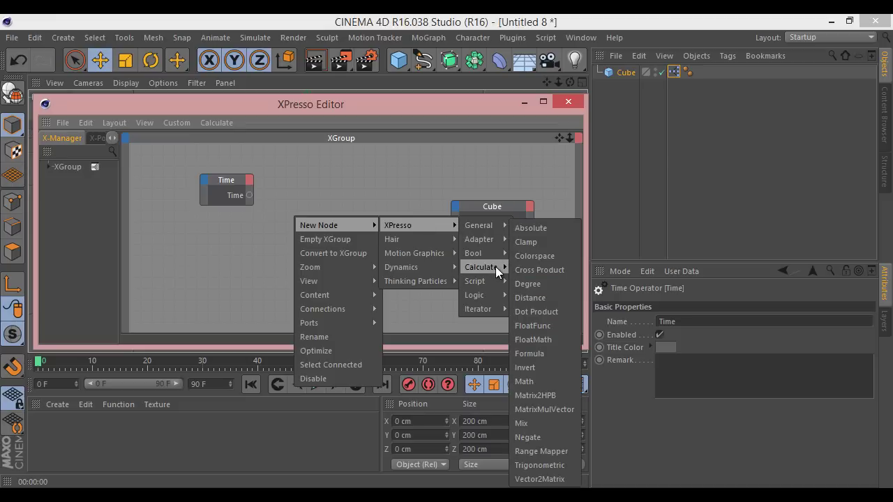
{"action": "left_click", "coordinate": [534, 381]}
{"action": "left_click_drag", "start_coordinate": [299, 205], "coordinate": [357, 199]}
- Set the Math node to Multiply, wiring Time into it and its Output into Rotation.H
{"action": "left_click", "coordinate": [667, 346]}
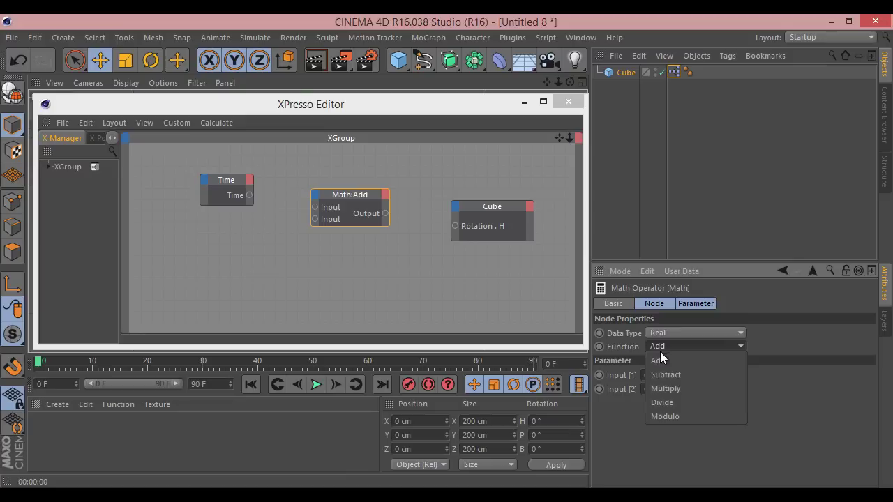
{"action": "left_click", "coordinate": [670, 389]}
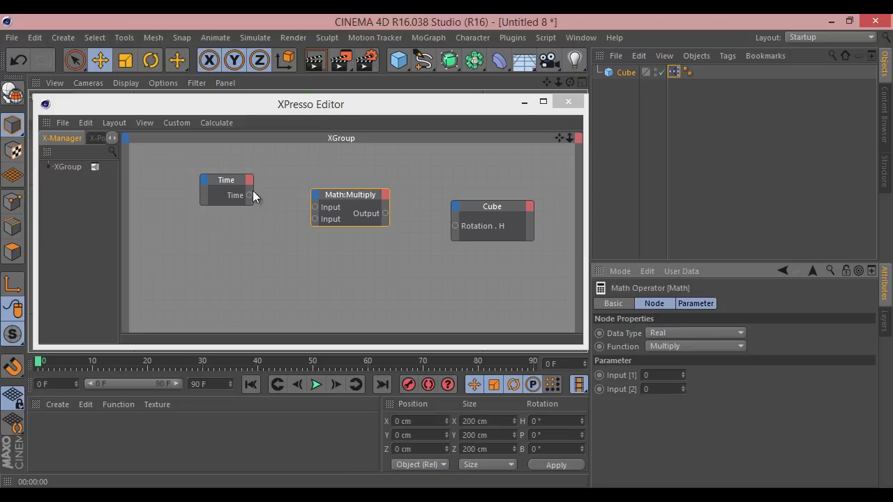
{"action": "left_click_drag", "start_coordinate": [249, 195], "coordinate": [315, 207]}
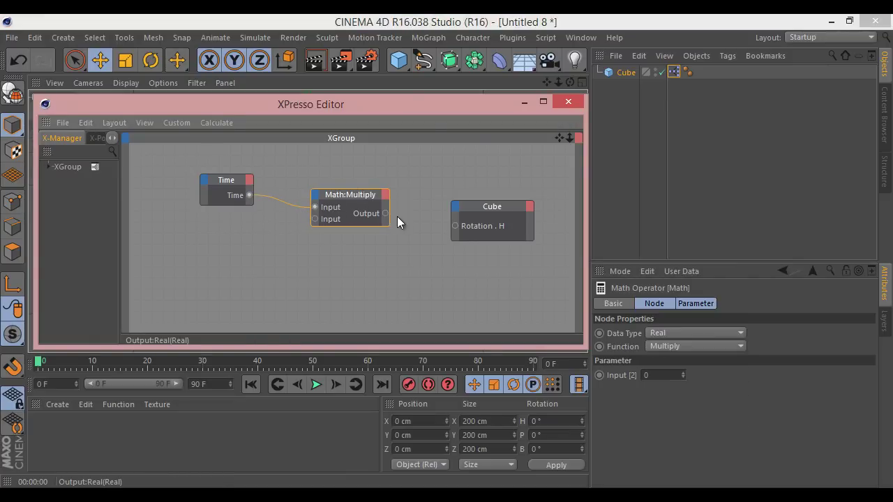
{"action": "left_click_drag", "start_coordinate": [385, 214], "coordinate": [455, 227]}
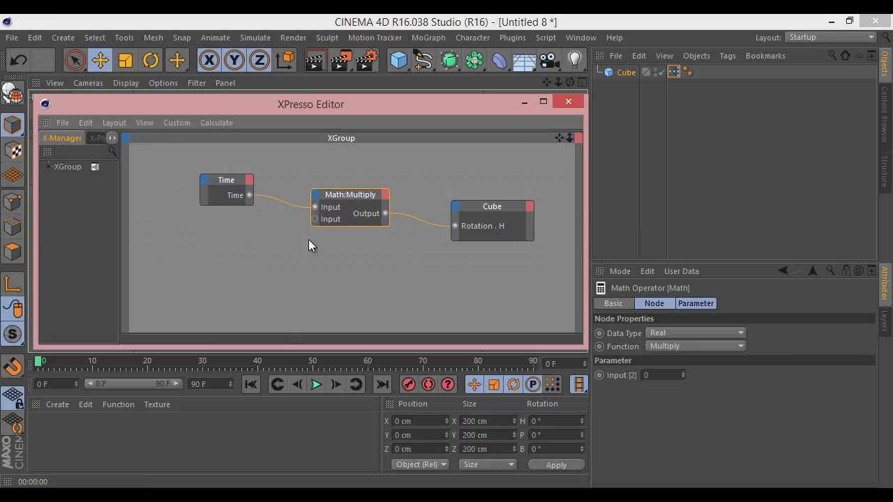
- Add a General > Constant node (Real, value 0) and position it below Time
{"action": "right_click", "coordinate": [254, 249]}
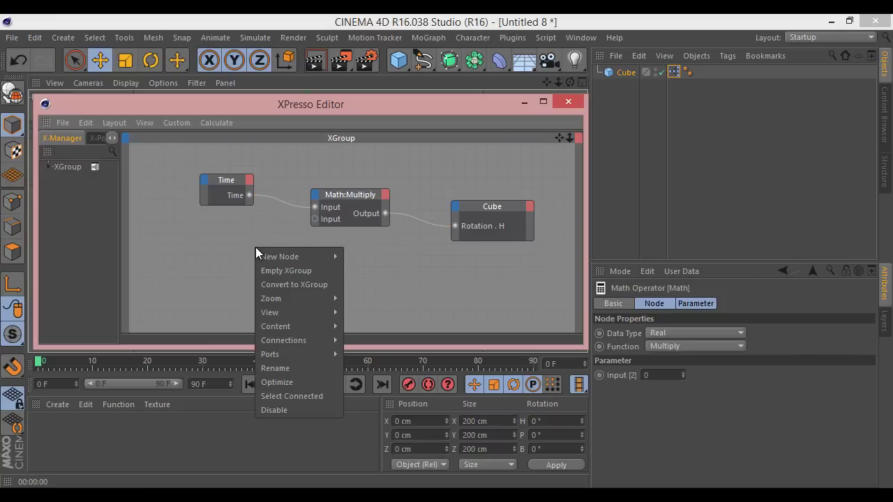
{"action": "mouse_move", "coordinate": [276, 256]}
{"action": "mouse_move", "coordinate": [376, 256]}
{"action": "mouse_move", "coordinate": [444, 259]}
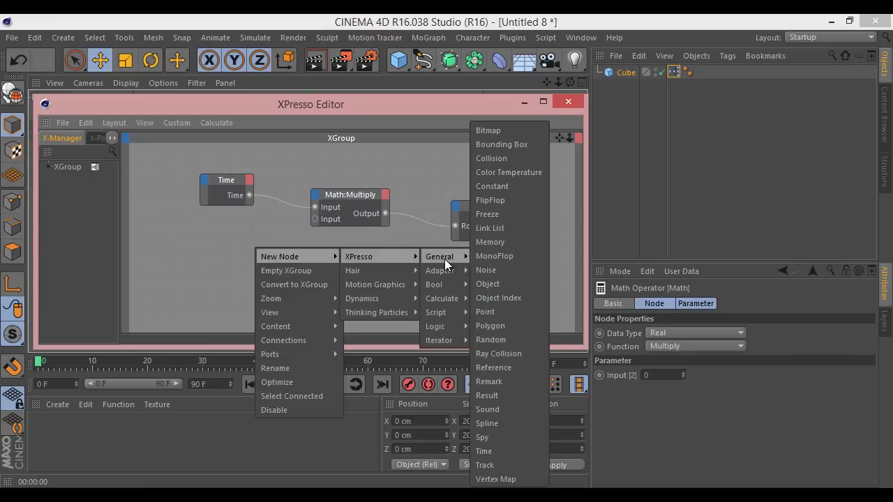
{"action": "left_click", "coordinate": [497, 185]}
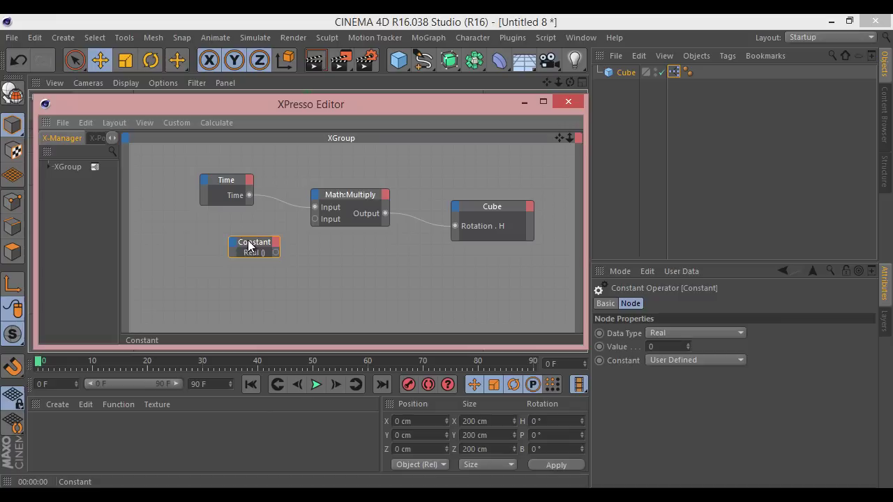
{"action": "mouse_move", "coordinate": [249, 244]}
{"action": "left_mouse_down"}
{"action": "mouse_move", "coordinate": [159, 240]}
{"action": "mouse_move", "coordinate": [247, 261]}
{"action": "left_mouse_up"}
{"action": "left_click_drag", "start_coordinate": [213, 235], "coordinate": [194, 230]}
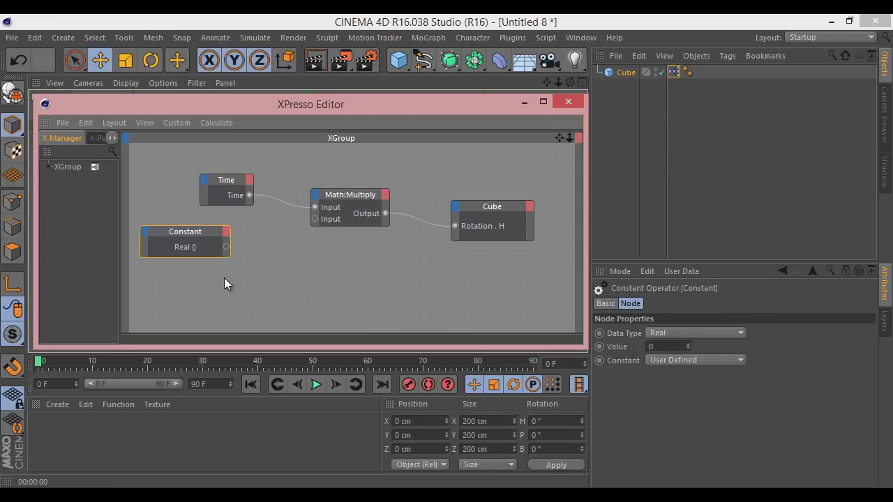
{"action": "mouse_move", "coordinate": [180, 232]}
{"action": "left_mouse_down"}
{"action": "mouse_move", "coordinate": [198, 250]}
{"action": "mouse_move", "coordinate": [180, 245]}
{"action": "left_mouse_up"}
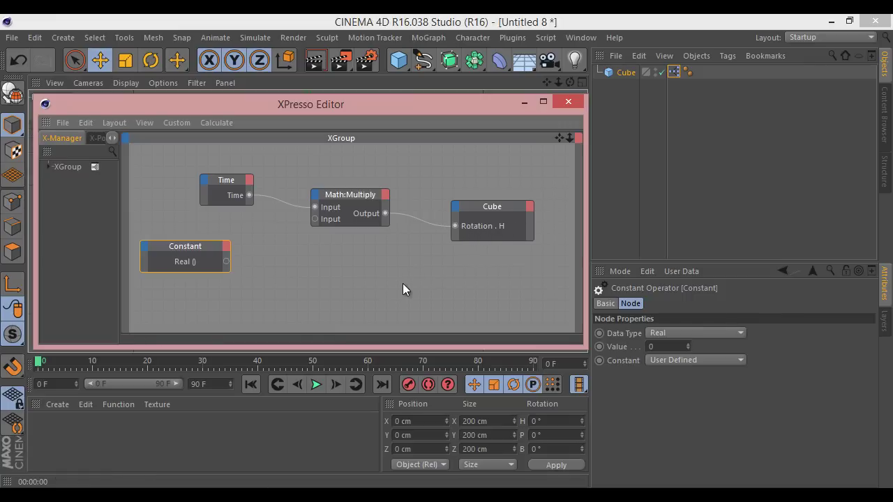
{"action": "left_click_drag", "start_coordinate": [191, 244], "coordinate": [182, 233]}
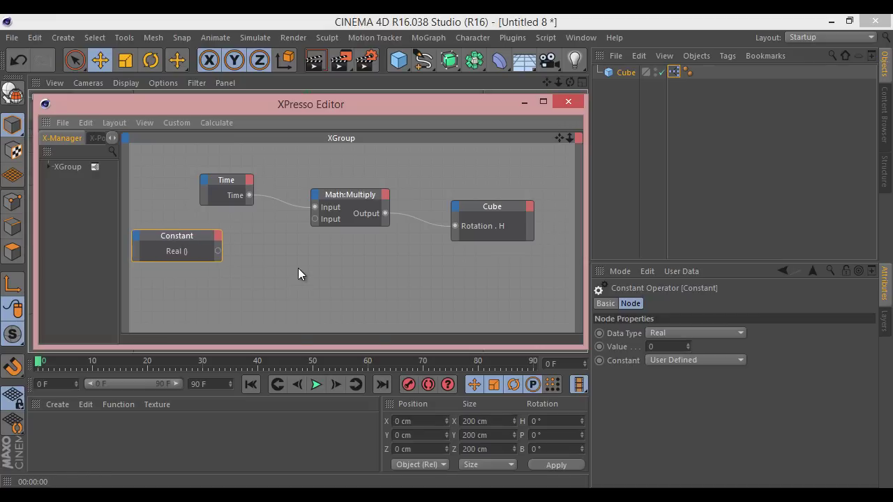
- Add a Calculate > Degree node beside Constant, with its Function set to Degree to Radians
{"action": "right_click", "coordinate": [299, 271]}
{"action": "mouse_move", "coordinate": [342, 278]}
{"action": "mouse_move", "coordinate": [426, 278]}
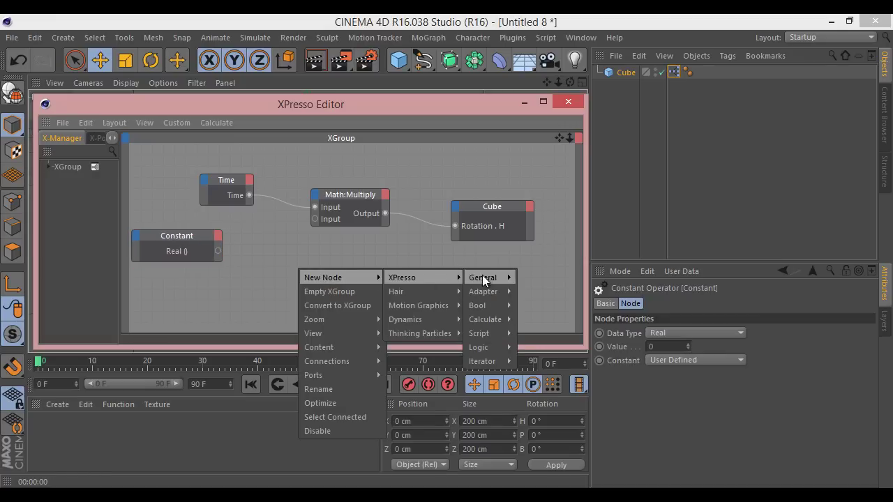
{"action": "mouse_move", "coordinate": [482, 277]}
{"action": "mouse_move", "coordinate": [486, 318]}
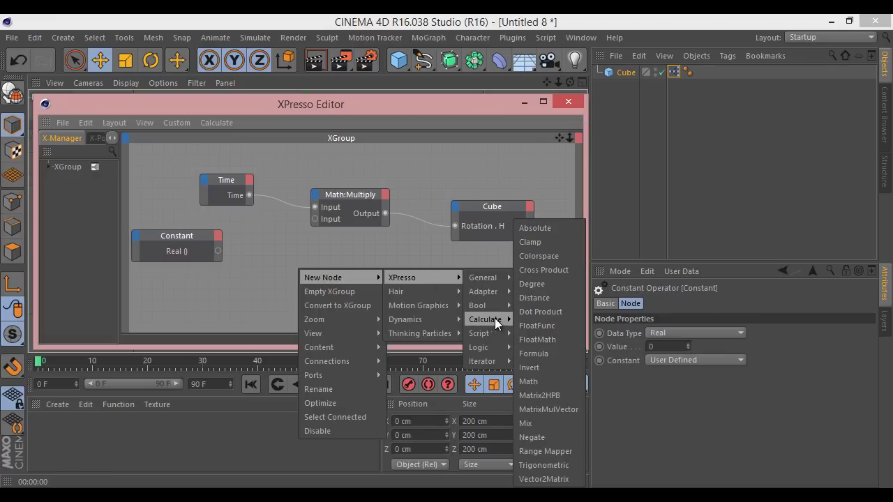
{"action": "left_click", "coordinate": [540, 285]}
{"action": "left_click_drag", "start_coordinate": [304, 256], "coordinate": [295, 243]}
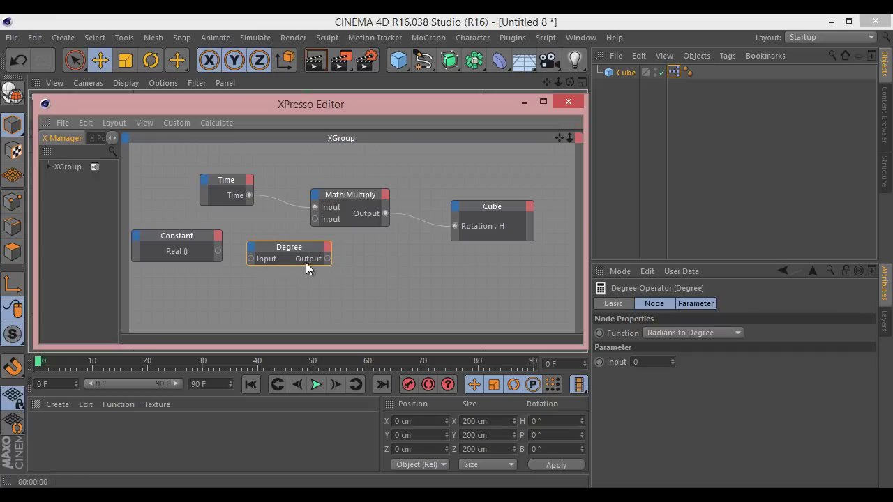
{"action": "left_click", "coordinate": [680, 334]}
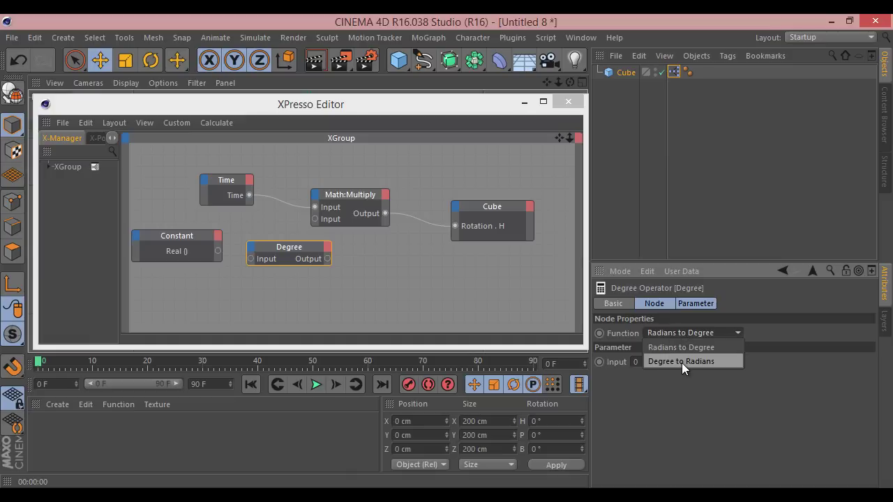
{"action": "left_click", "coordinate": [682, 360]}
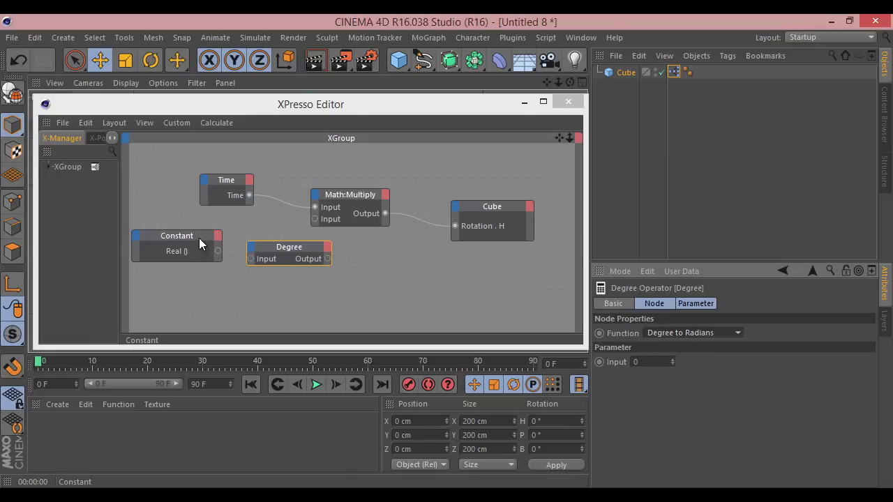
- Wire Constant into Degree and Degree into Multiply's second Input, placing Constant under Degree
{"action": "left_click_drag", "start_coordinate": [298, 247], "coordinate": [294, 252]}
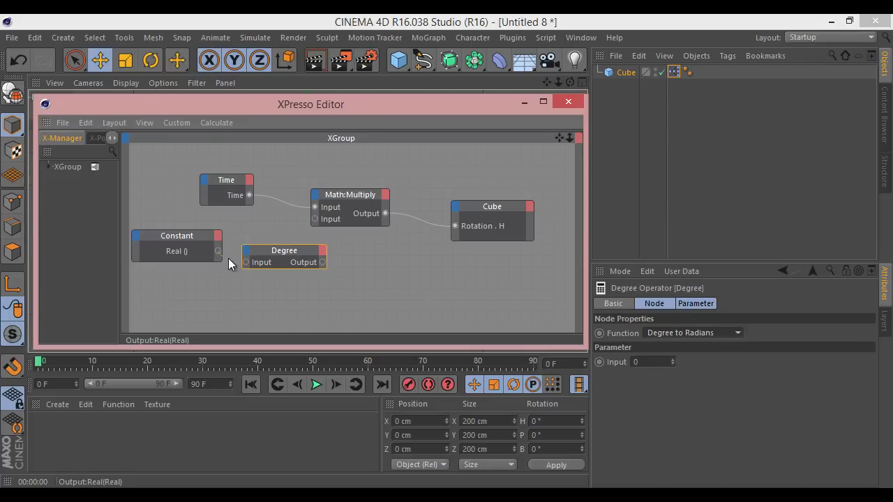
{"action": "left_click_drag", "start_coordinate": [245, 263], "coordinate": [246, 263]}
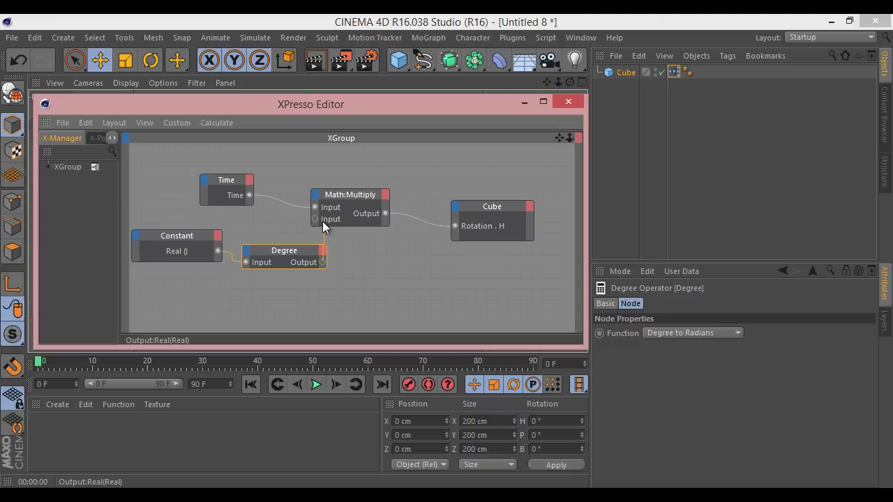
{"action": "left_click_drag", "start_coordinate": [323, 223], "coordinate": [316, 219]}
{"action": "left_click_drag", "start_coordinate": [300, 254], "coordinate": [279, 227]}
{"action": "left_click_drag", "start_coordinate": [201, 240], "coordinate": [219, 273]}
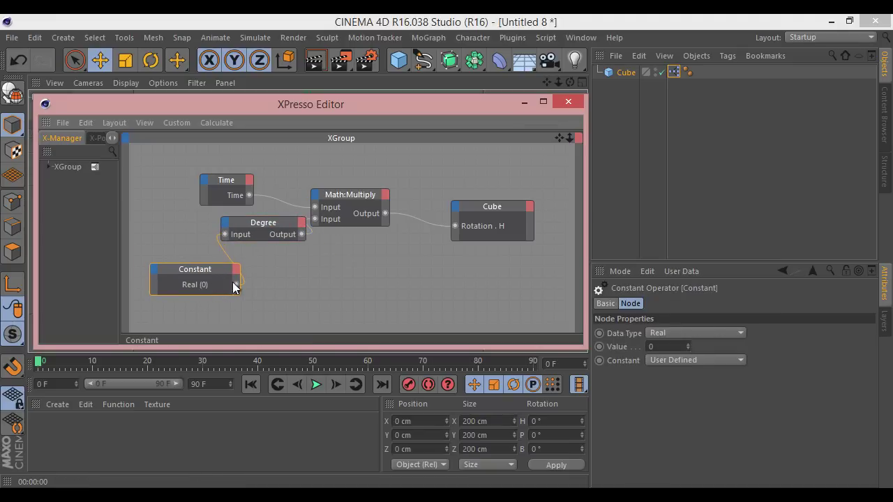
- Minimize the editor, start playback and raise the Constant's Value from 0 to 1
{"action": "left_click", "coordinate": [525, 103]}
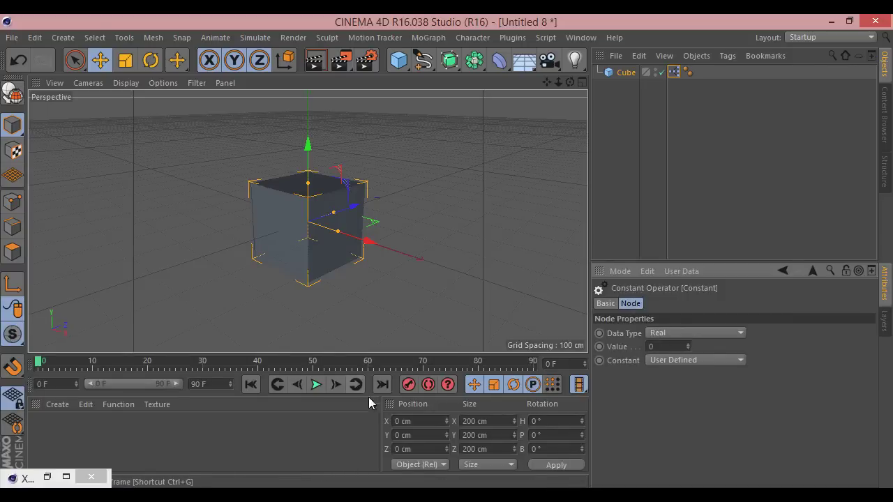
{"action": "left_click", "coordinate": [316, 384]}
{"action": "left_click", "coordinate": [672, 336]}
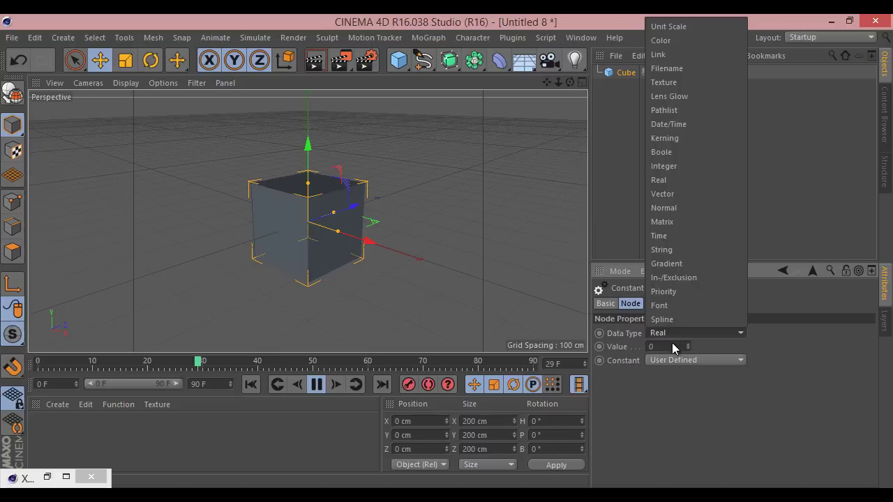
{"action": "left_click", "coordinate": [673, 347]}
{"action": "key", "text": "Up"}
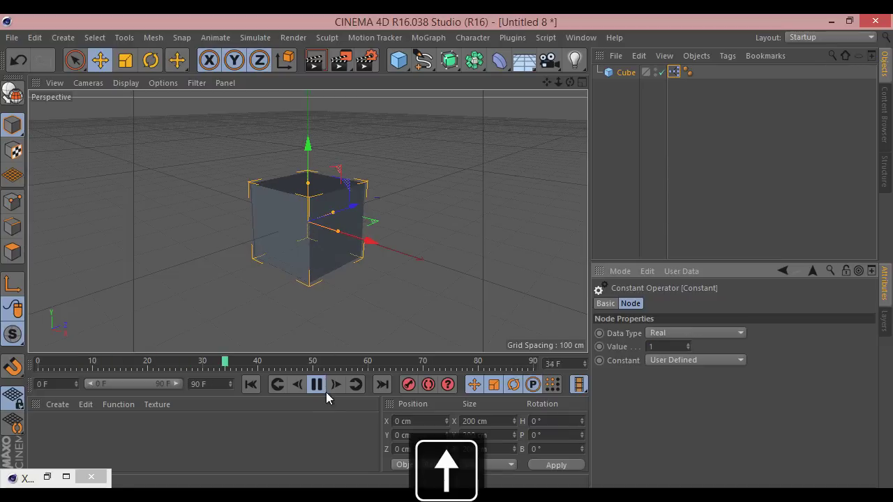
- Set the animation's end frame to 250
{"action": "double_click", "coordinate": [206, 384]}
{"action": "type", "text": "2"}
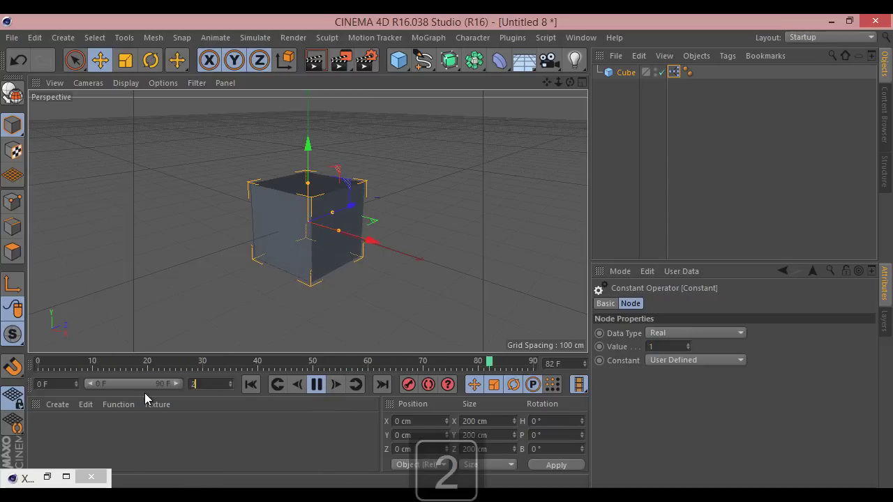
{"action": "type", "text": "50"}
{"action": "key", "text": "Return"}
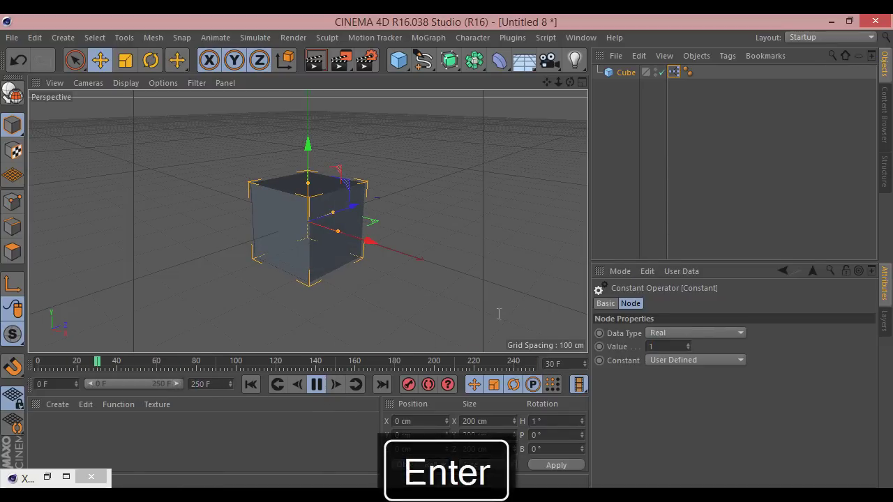
- Raise the Constant value and settle it on 312 for a faster spin
{"action": "left_click_drag", "start_coordinate": [689, 343], "coordinate": [688, 341]}
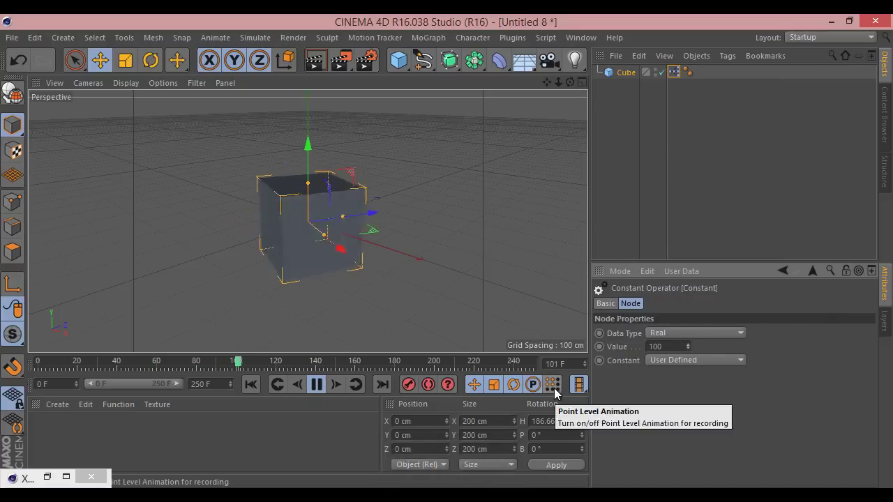
{"action": "left_click_drag", "start_coordinate": [688, 346], "coordinate": [688, 329]}
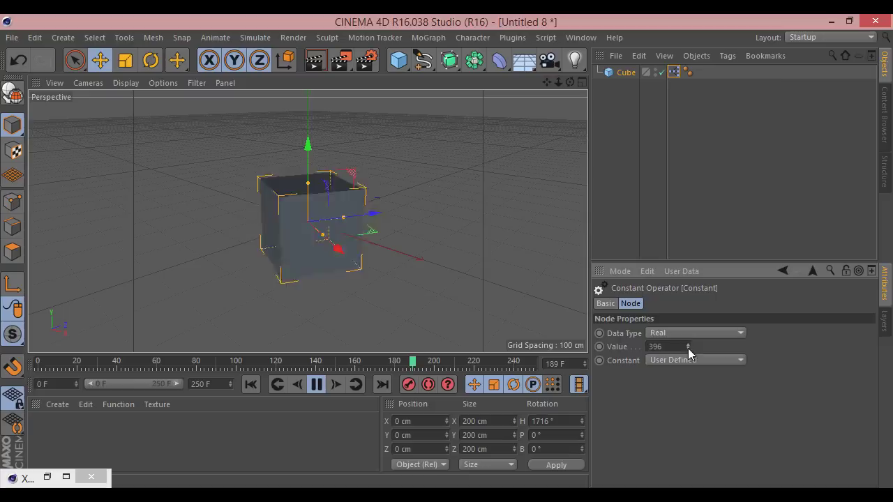
{"action": "left_click_drag", "start_coordinate": [689, 352], "coordinate": [690, 356]}
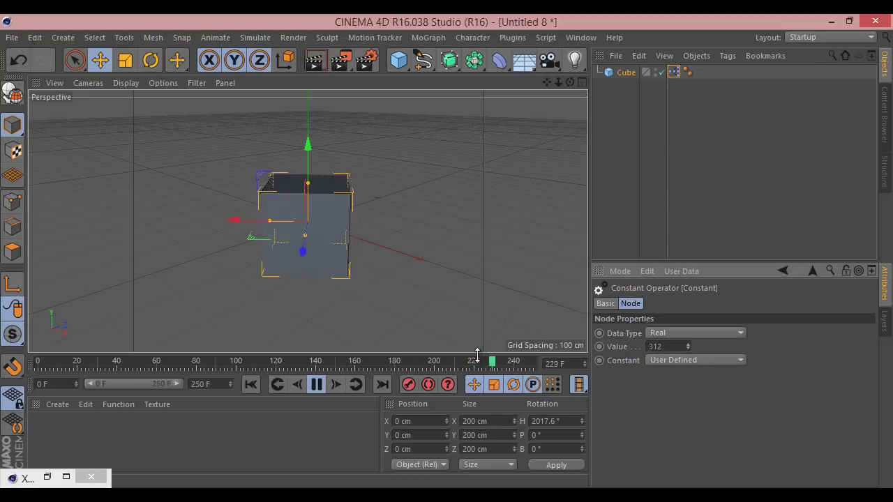
- Stop playback back at frame 0 and render a preview of the unrotated cube
{"action": "left_click", "coordinate": [316, 385]}
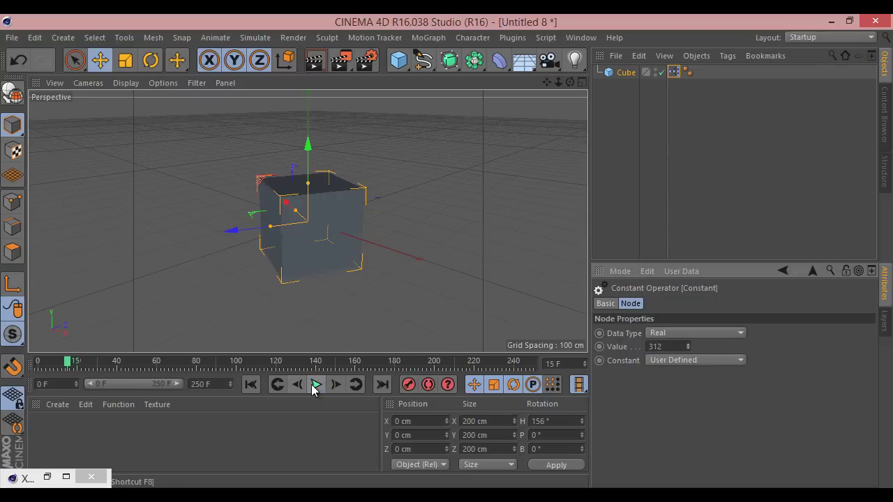
{"action": "left_click", "coordinate": [251, 384]}
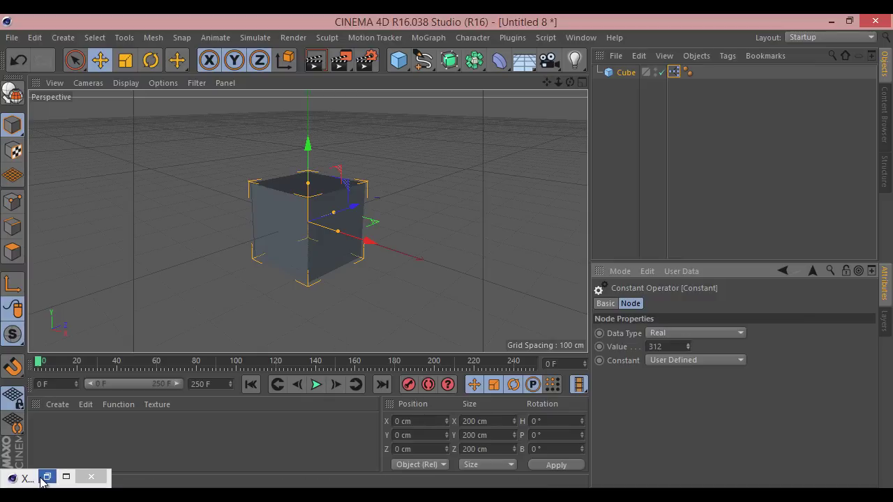
{"action": "left_click_drag", "start_coordinate": [42, 480], "coordinate": [44, 442]}
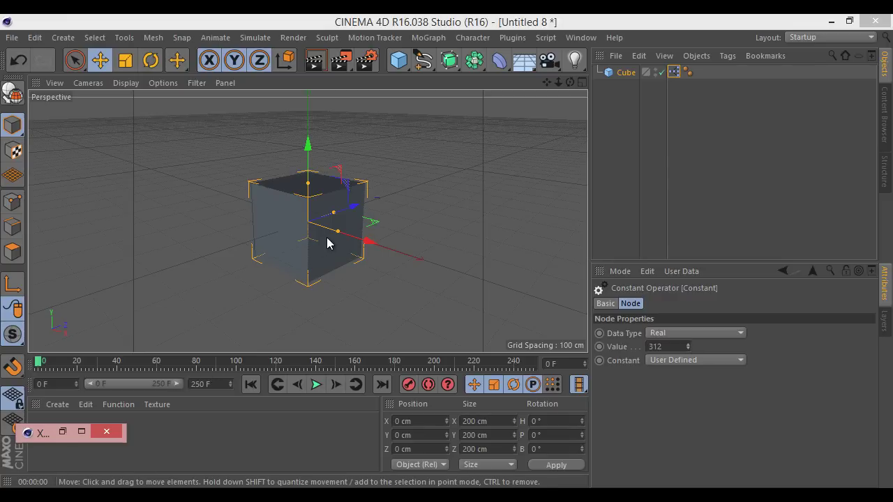
{"action": "left_click", "coordinate": [315, 60]}
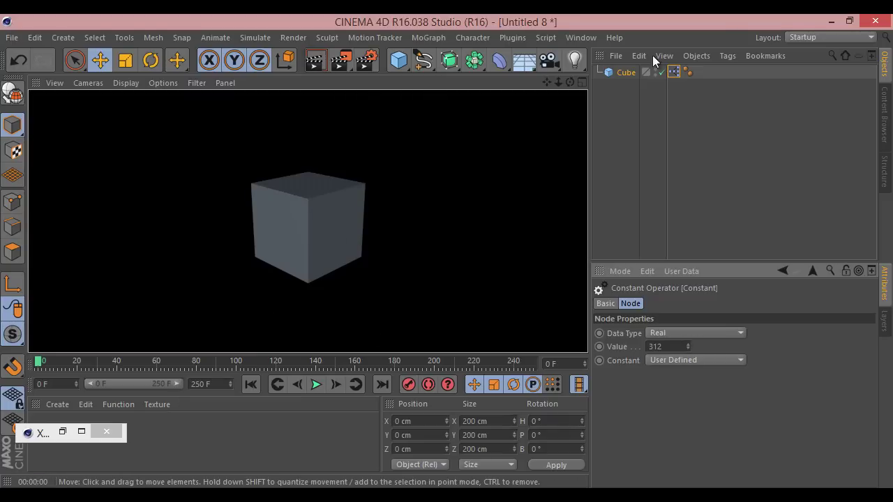
- Set the render Frame Range to All Frames and the animation end frame to 100000
{"action": "left_click", "coordinate": [366, 60]}
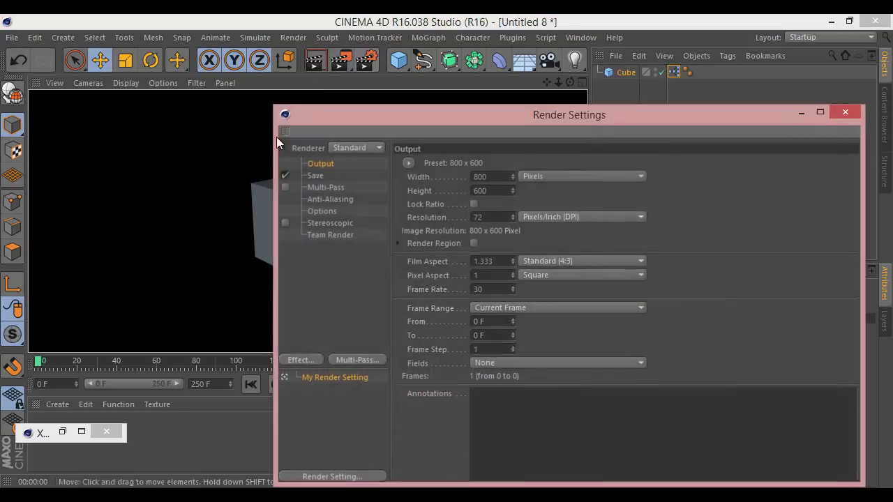
{"action": "left_click", "coordinate": [498, 310]}
{"action": "left_click", "coordinate": [510, 349]}
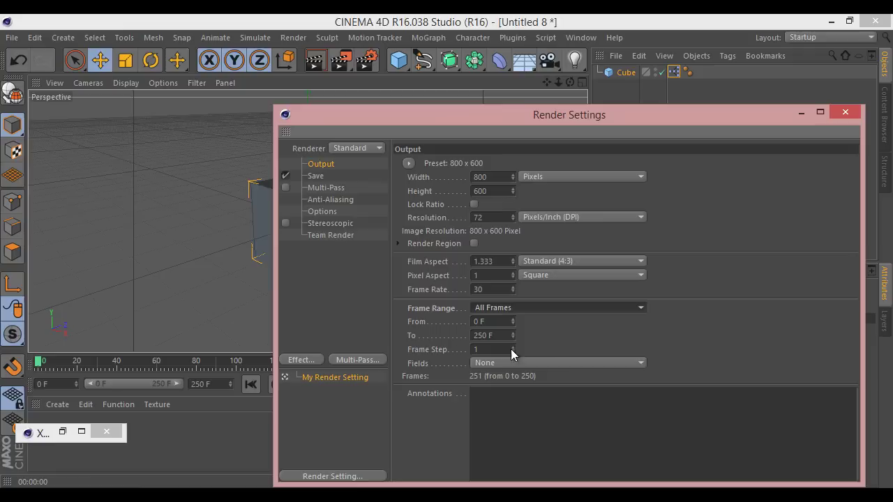
{"action": "left_click", "coordinate": [845, 111]}
{"action": "left_click", "coordinate": [201, 384]}
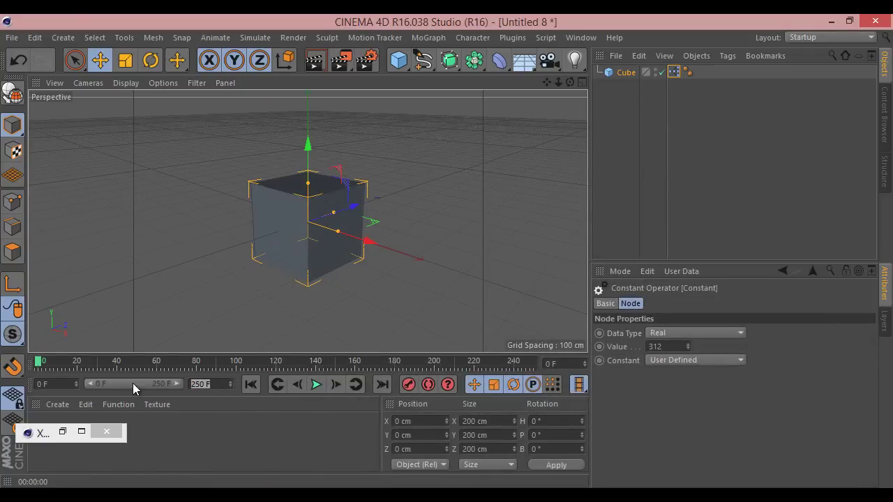
{"action": "type", "text": "10000"}
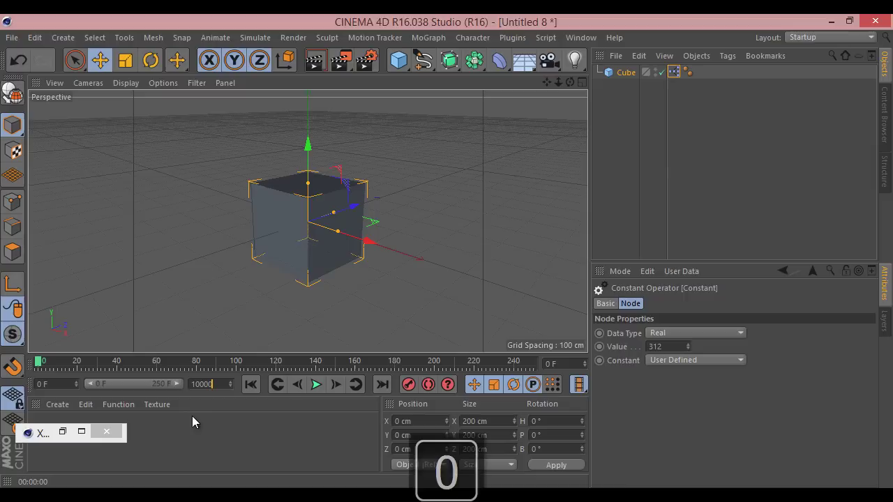
{"action": "type", "text": "0 F"}
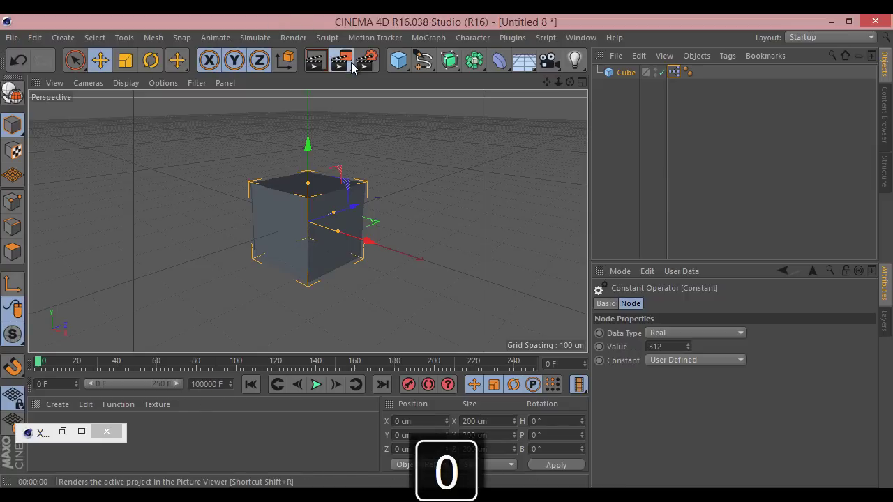
- Confirm in Render Settings that the range reaches 100000, then render a viewport preview
{"action": "left_click", "coordinate": [353, 65]}
{"action": "left_click", "coordinate": [368, 60]}
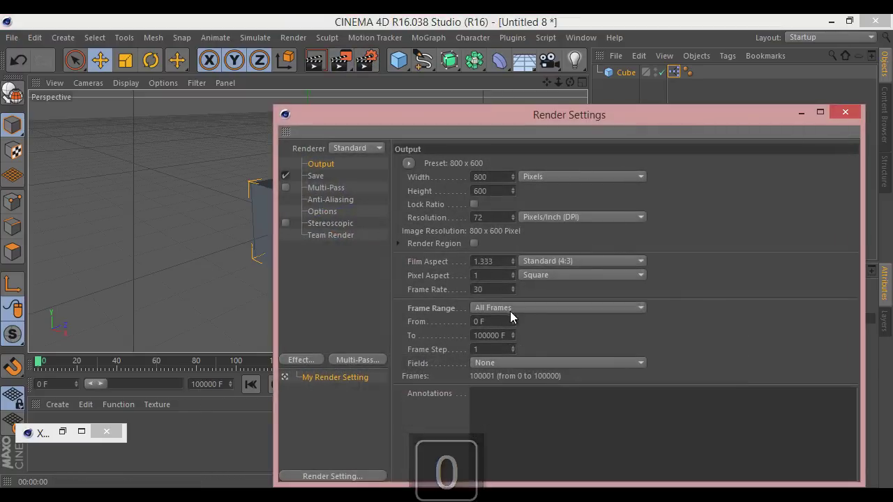
{"action": "left_click", "coordinate": [845, 112]}
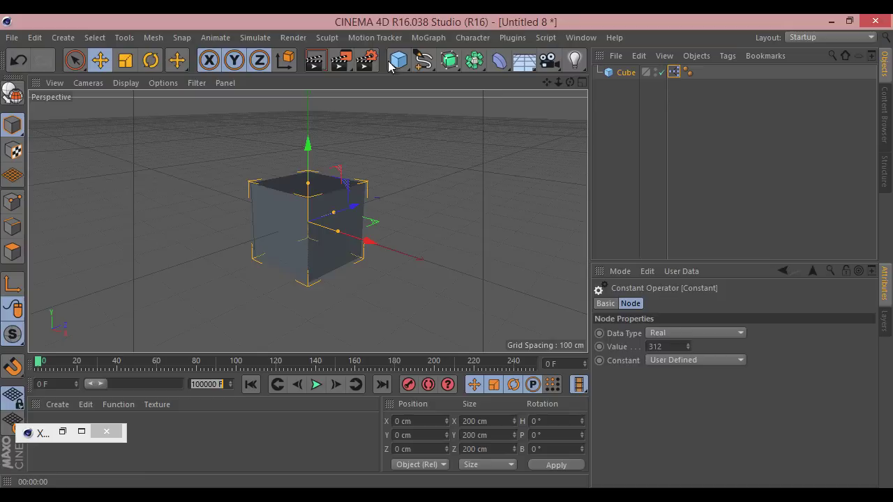
{"action": "left_click", "coordinate": [315, 60]}
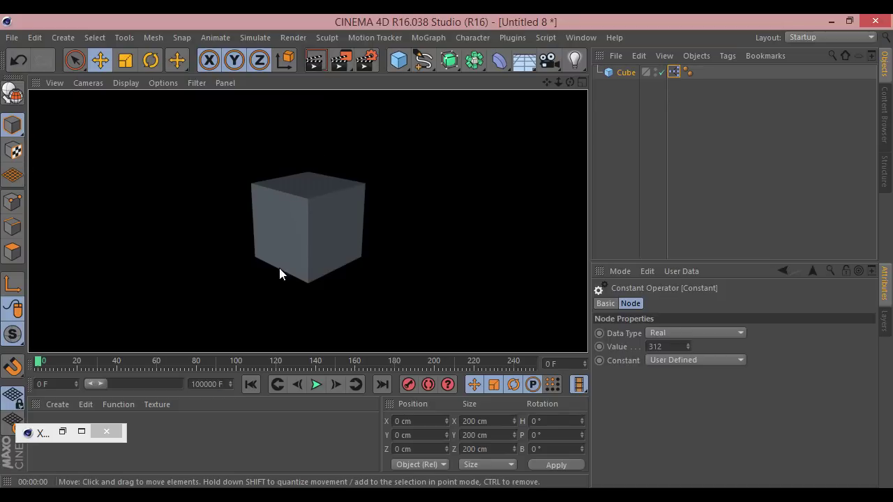
- Scrub to frame 90, then to frame 60619, render a preview, and return to frame 0
{"action": "left_click_drag", "start_coordinate": [162, 362], "coordinate": [250, 362]}
{"action": "left_click_drag", "start_coordinate": [105, 383], "coordinate": [207, 386]}
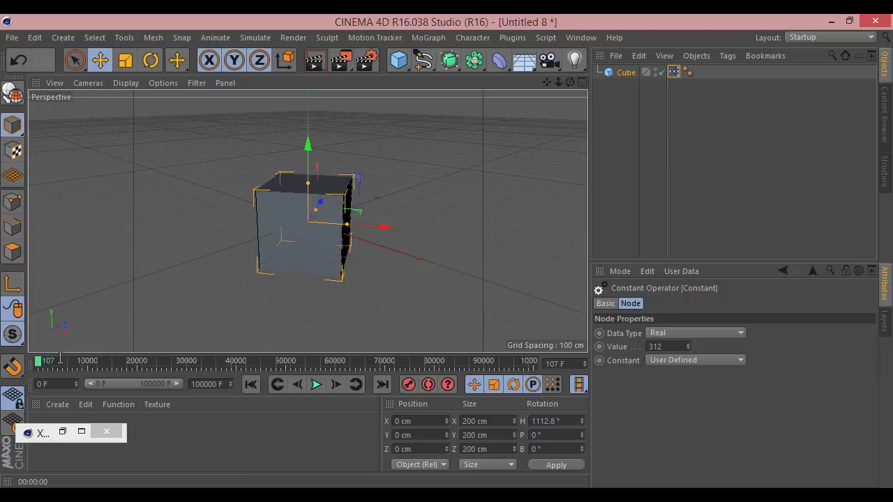
{"action": "left_click_drag", "start_coordinate": [60, 361], "coordinate": [340, 360]}
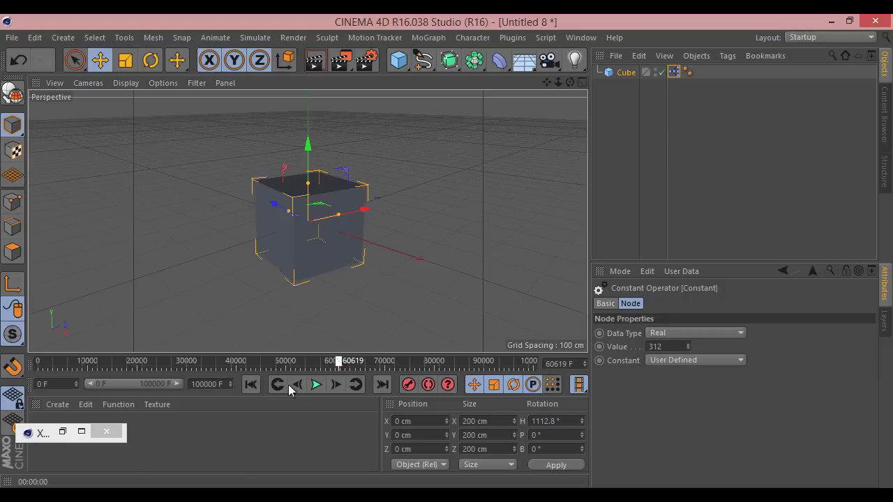
{"action": "left_click", "coordinate": [316, 59]}
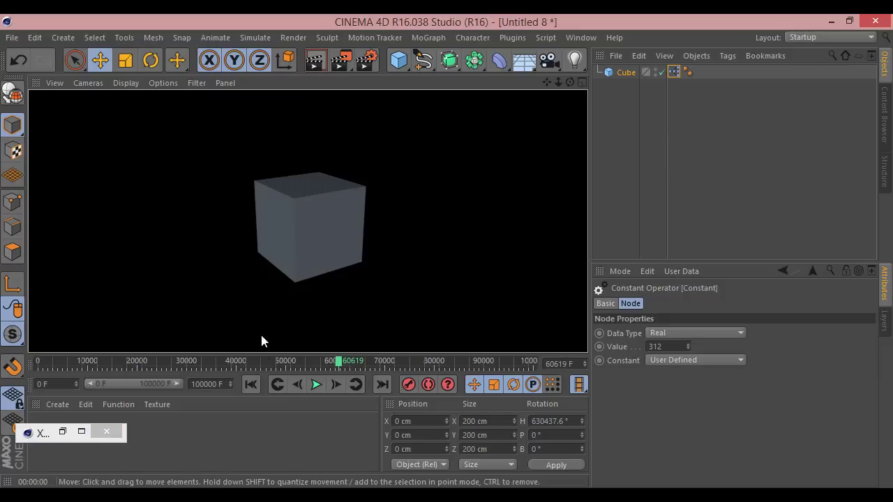
{"action": "left_click", "coordinate": [256, 386]}
- Play the animation from frame 0 so the cube spins around its heading axis
{"action": "right_click", "coordinate": [617, 76]}
{"action": "left_click", "coordinate": [615, 74]}
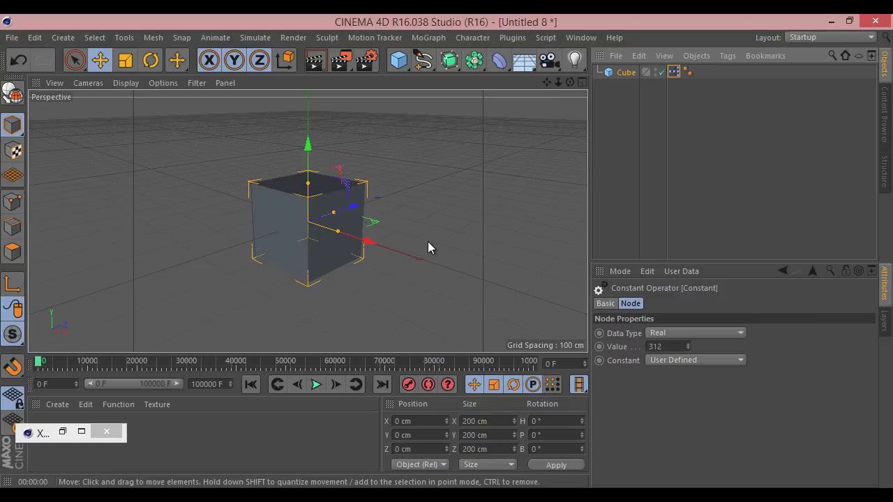
{"action": "left_click", "coordinate": [315, 384]}
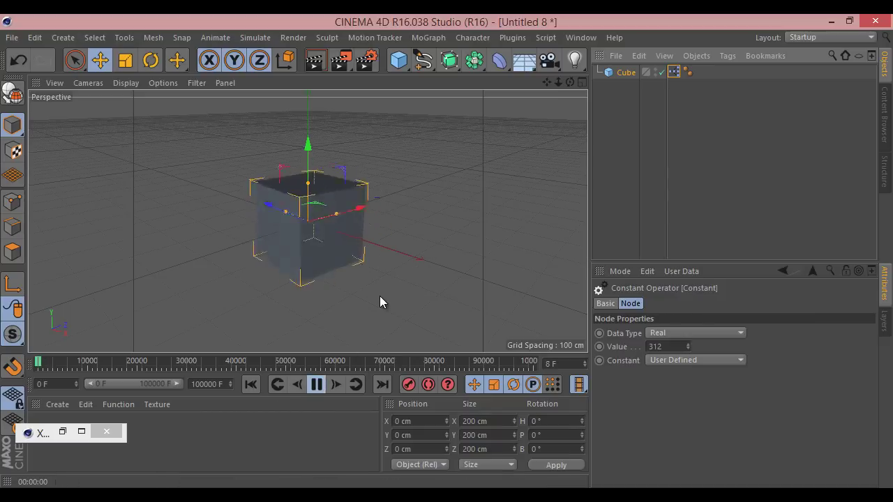